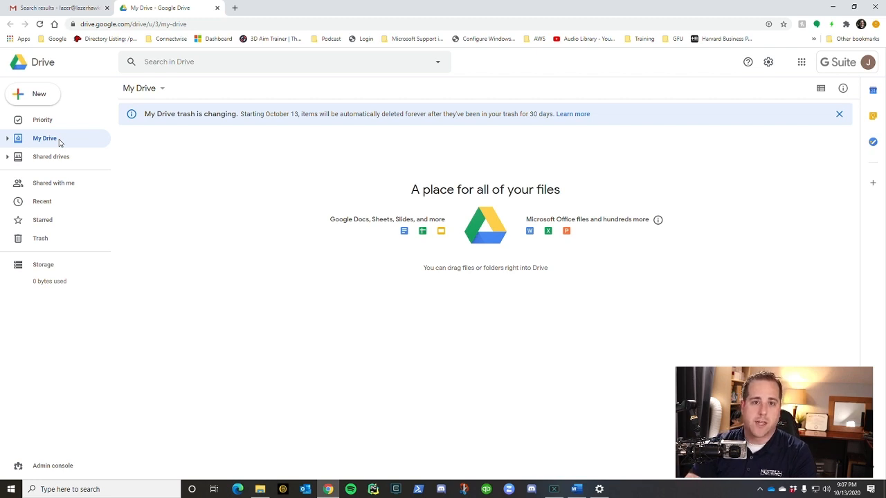
Step: Create a blank Google Docs document from My Drive and enter the text "aksjdociwersjoidjf"
{"action": "left_click", "coordinate": [31, 162]}
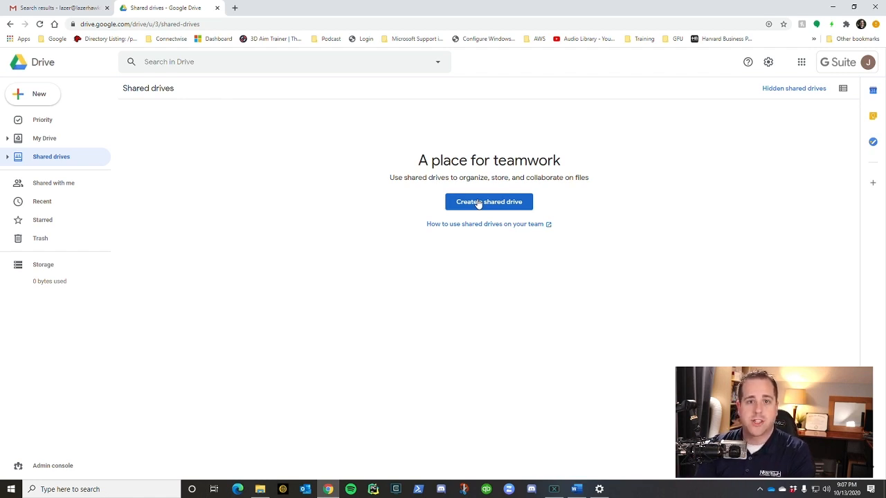
{"action": "left_click", "coordinate": [74, 143]}
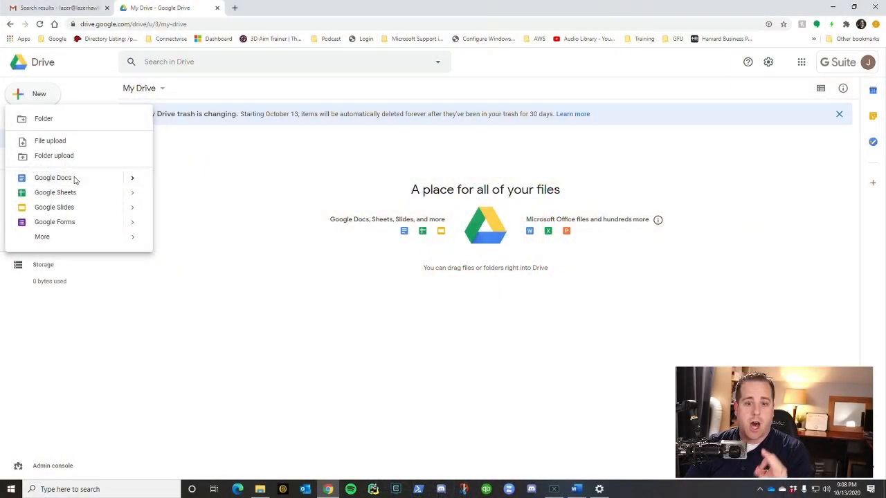
{"action": "left_click", "coordinate": [76, 178]}
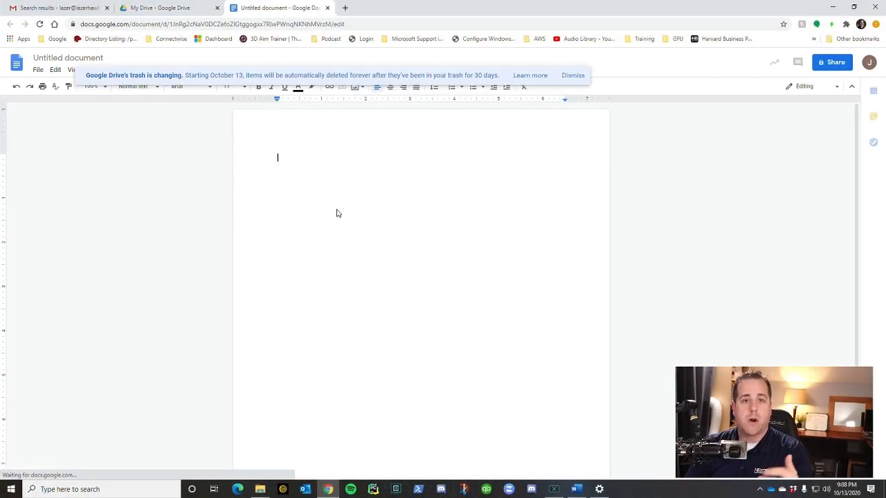
{"action": "left_click", "coordinate": [574, 75]}
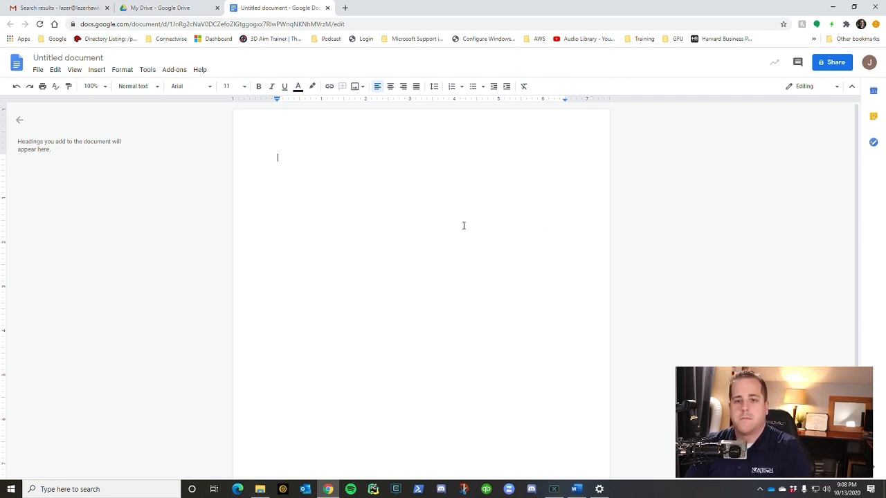
{"action": "type", "text": "aksjdociwersjoidjf"}
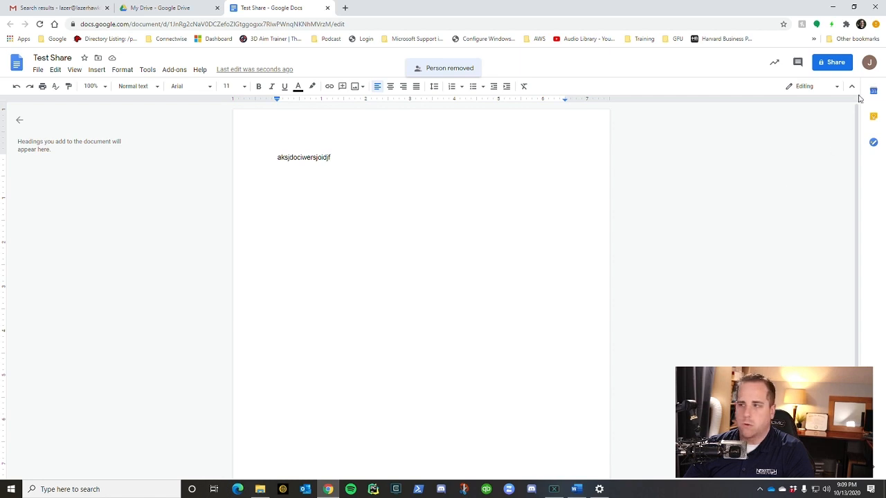
Step: Share the document with the test user as Editor and send the notification with the message "test"
{"action": "left_click", "coordinate": [834, 62]}
{"action": "left_click", "coordinate": [517, 220]}
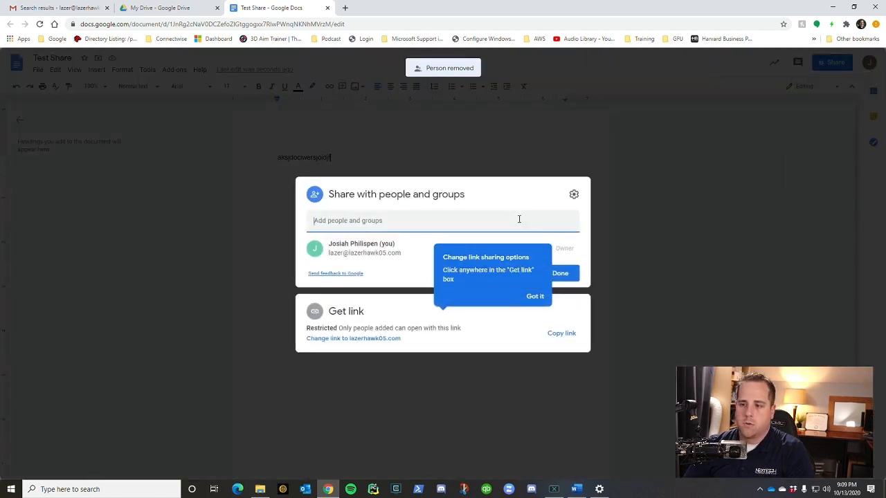
{"action": "type", "text": "test"}
{"action": "left_click", "coordinate": [416, 252]}
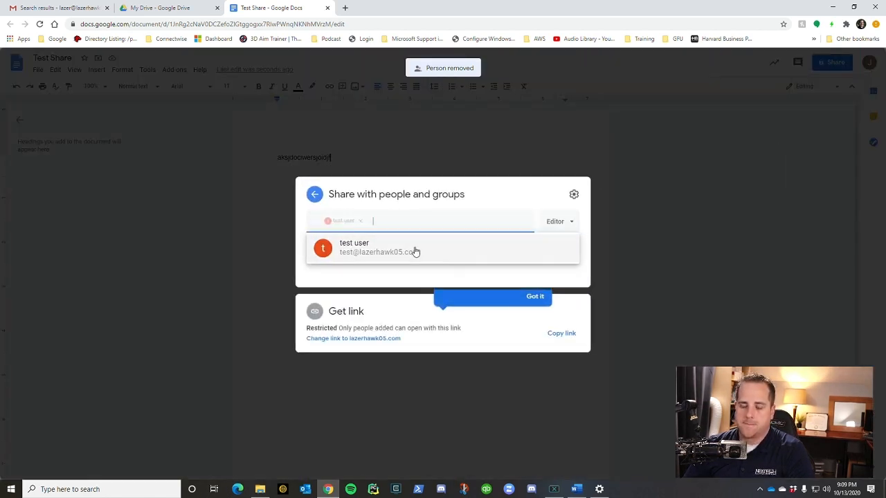
{"action": "left_click", "coordinate": [571, 216]}
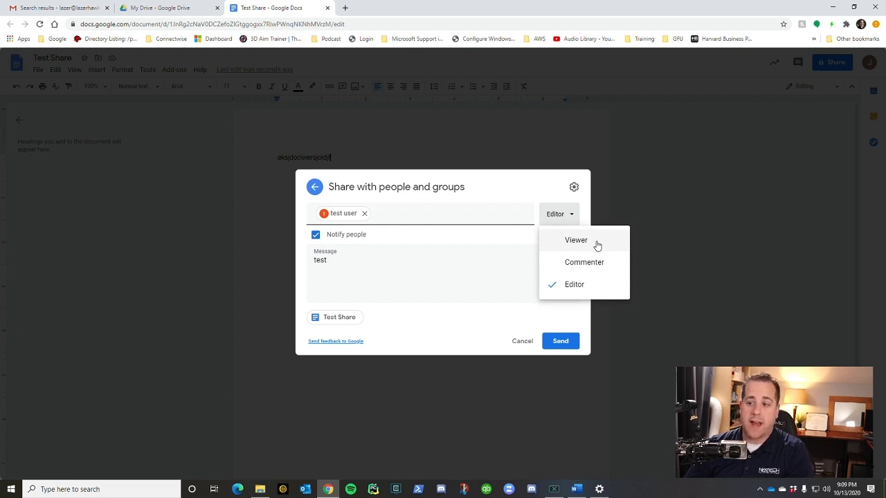
{"action": "left_click", "coordinate": [581, 292]}
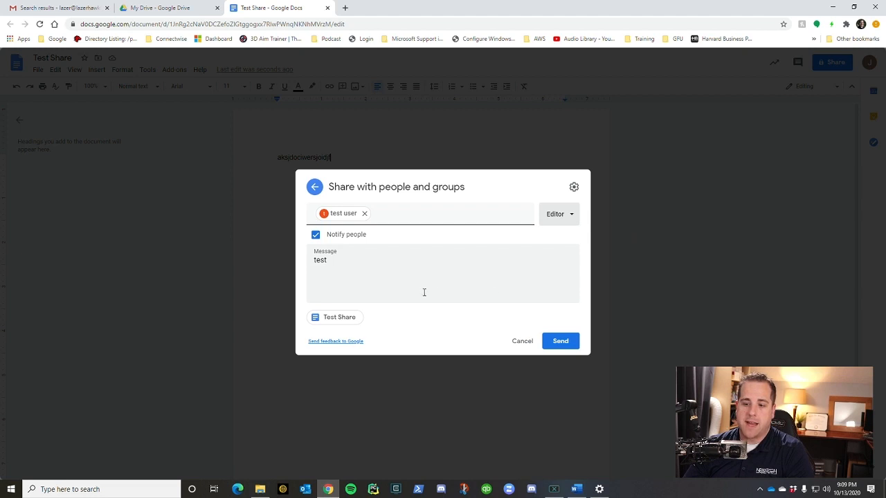
{"action": "left_click", "coordinate": [558, 344]}
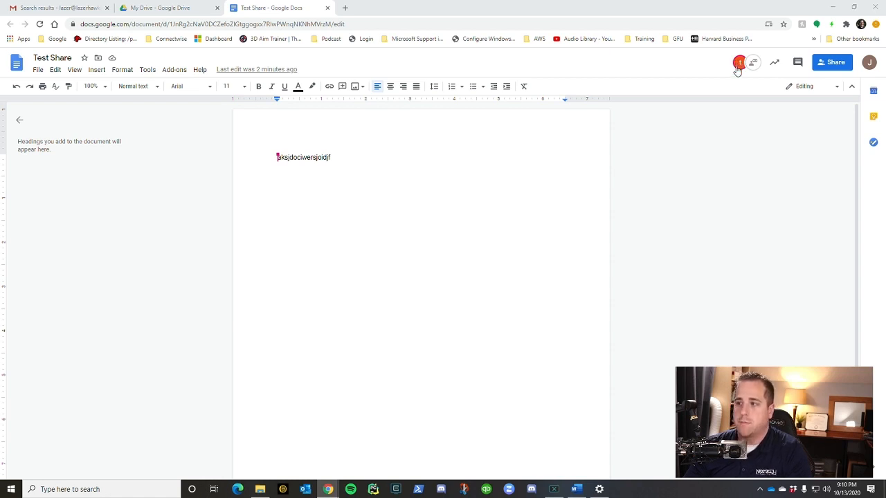
Step: Add "sdfsdfwdfsdjfllm" on the line between the two existing lines of text
{"action": "mouse_move", "coordinate": [738, 70]}
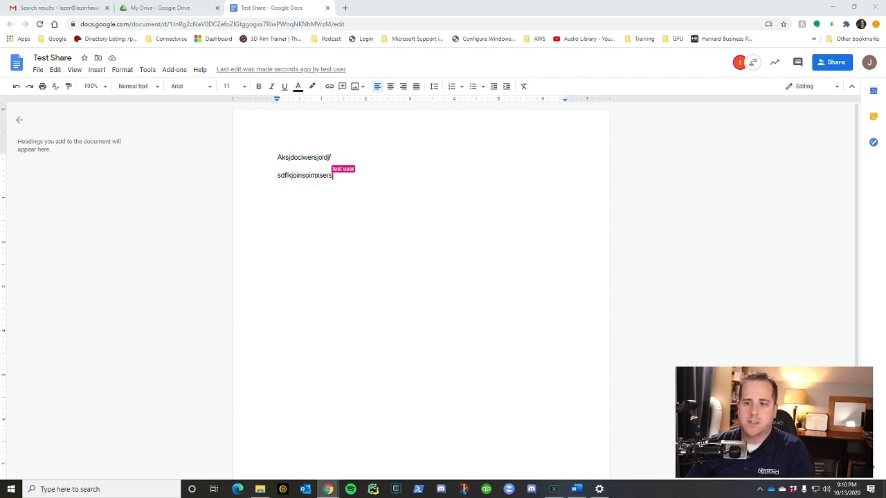
{"action": "left_click", "coordinate": [496, 167]}
{"action": "type", "text": "sdfsdfwdfsdjfllm"}
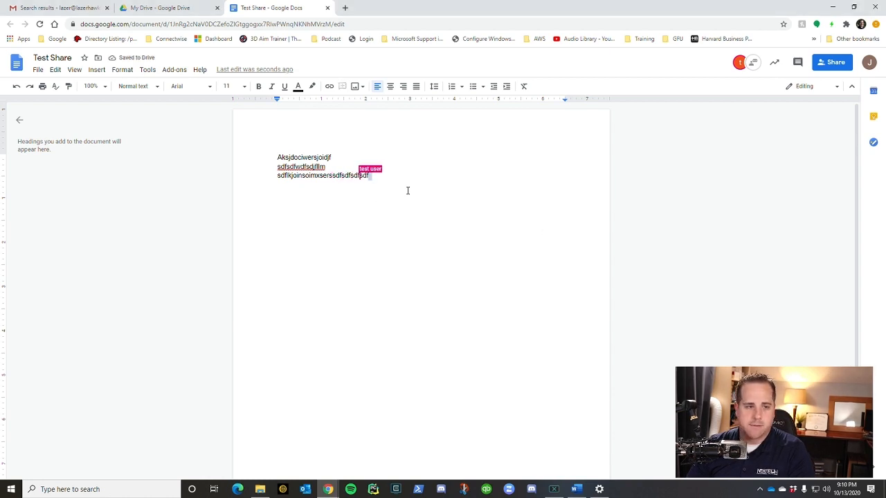
{"action": "left_click", "coordinate": [371, 176]}
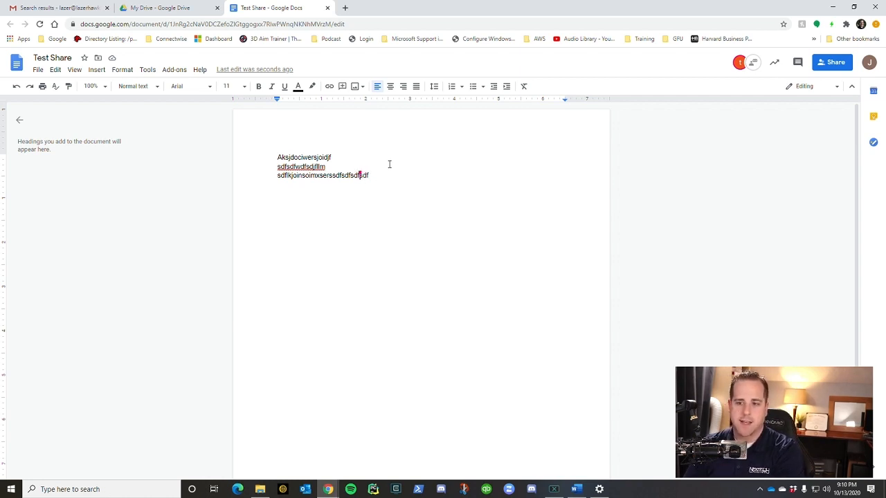
Step: Comment on the second line, mentioning the test user, with "What do you think about this? Should we change the wording?"
{"action": "left_click_drag", "start_coordinate": [333, 168], "coordinate": [259, 166]}
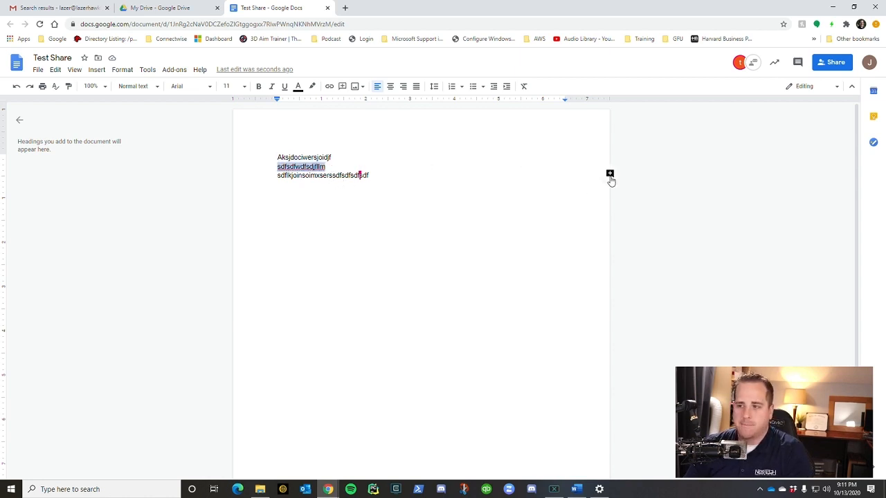
{"action": "left_click", "coordinate": [610, 174]}
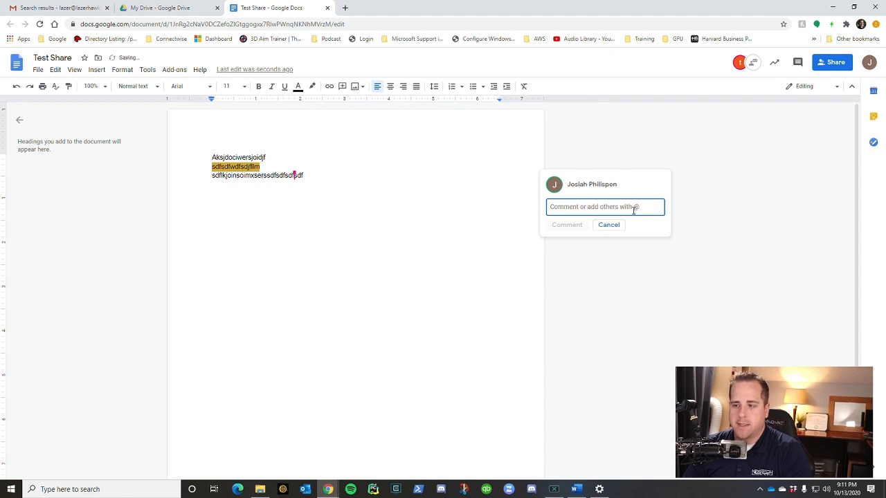
{"action": "type", "text": "@test user"}
{"action": "key", "text": "Return"}
{"action": "type", "text": "What do you think abo"}
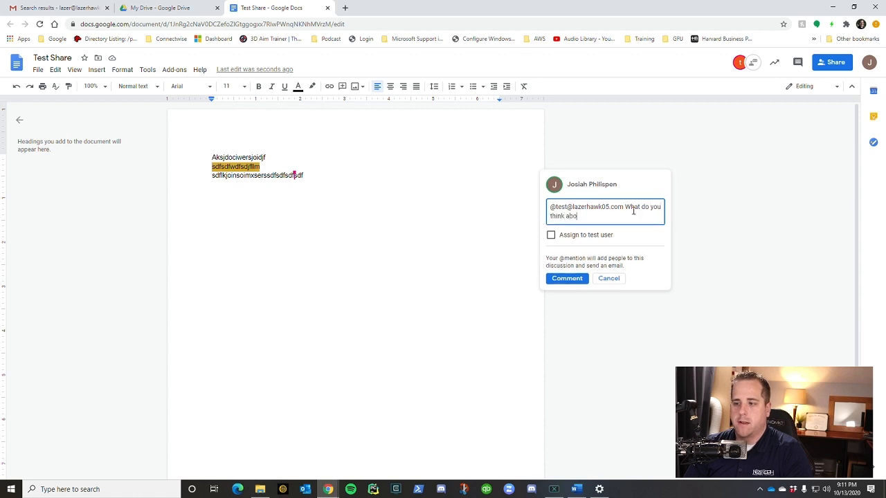
{"action": "type", "text": "ut this? Should we change the working"}
{"action": "key", "text": "BackSpace"}
{"action": "key", "text": "BackSpace"}
{"action": "key", "text": "BackSpace"}
{"action": "key", "text": "BackSpace"}
{"action": "type", "text": "ding?"}
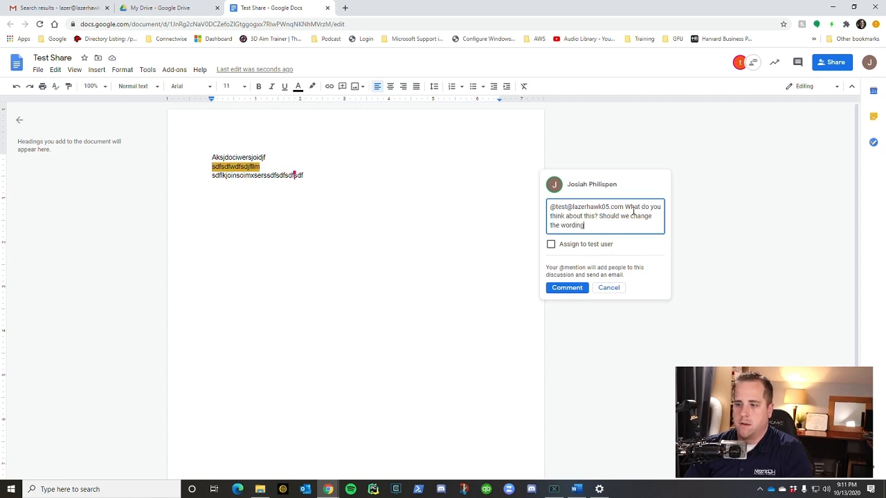
{"action": "left_click", "coordinate": [571, 290]}
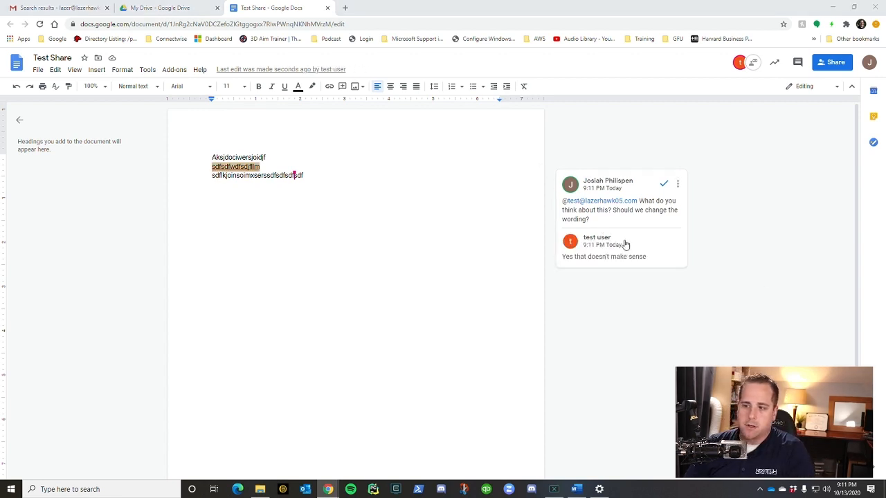
Step: Resolve the comment thread on the second line and review it in the comment history
{"action": "left_click", "coordinate": [613, 262]}
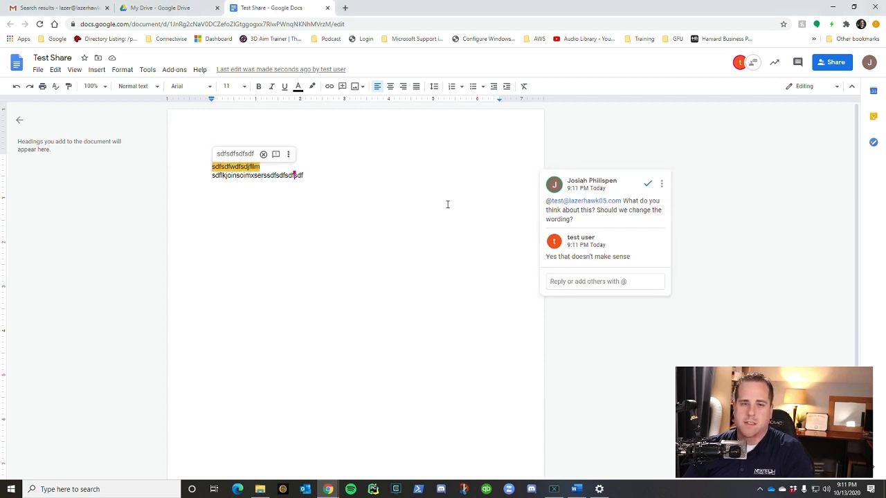
{"action": "left_click", "coordinate": [648, 184]}
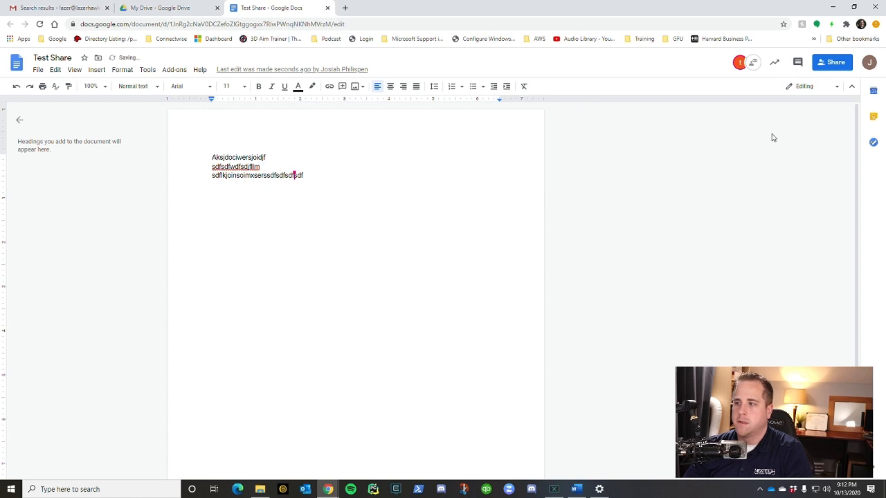
{"action": "left_click", "coordinate": [800, 62]}
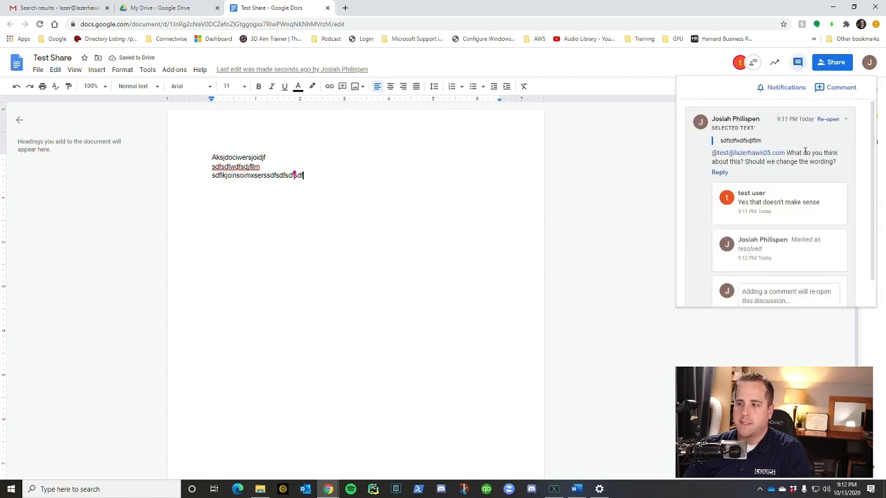
{"action": "scroll", "coordinate": [782, 213], "scroll_direction": "down", "scroll_amount": 1}
{"action": "scroll", "coordinate": [782, 208], "scroll_direction": "up", "scroll_amount": 1}
{"action": "left_click", "coordinate": [800, 65]}
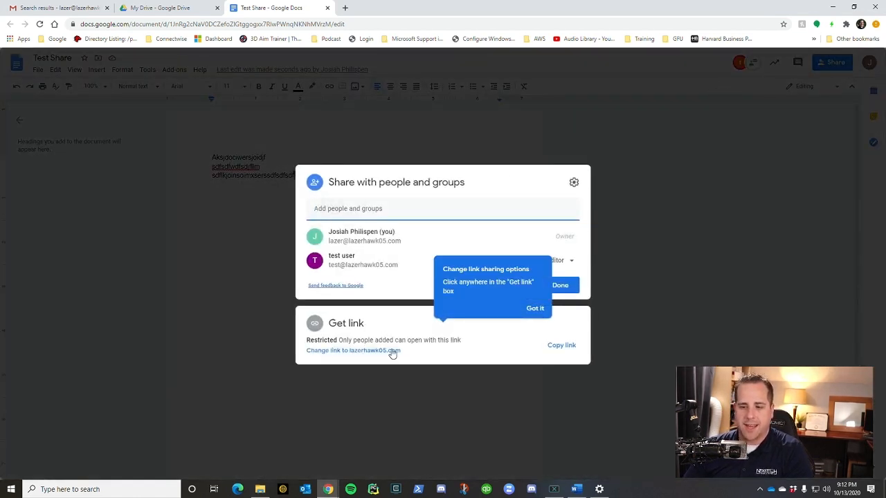
Step: Change the document's link access in the sharing settings to the lazerhawk05.com group
{"action": "left_click", "coordinate": [536, 309]}
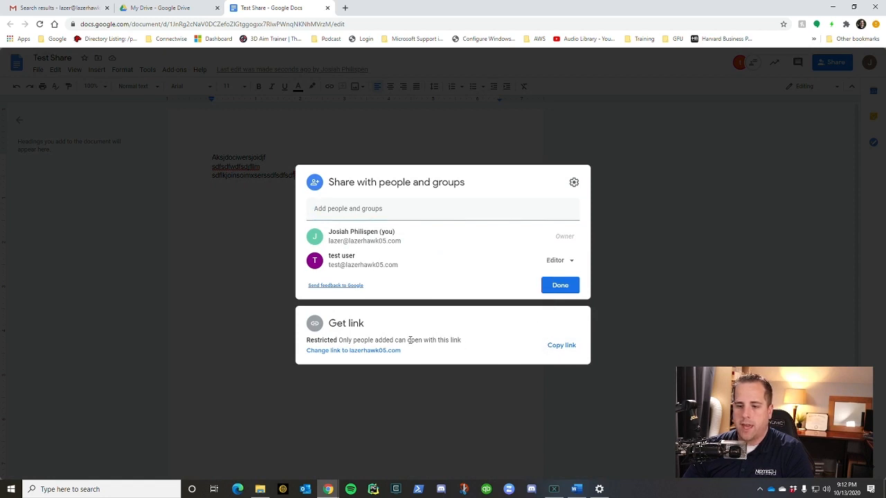
{"action": "left_click", "coordinate": [346, 324]}
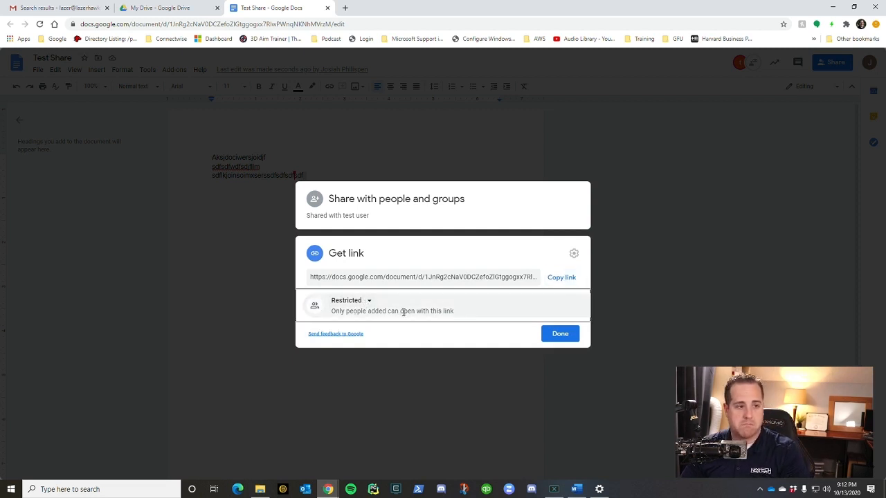
{"action": "left_click", "coordinate": [366, 302]}
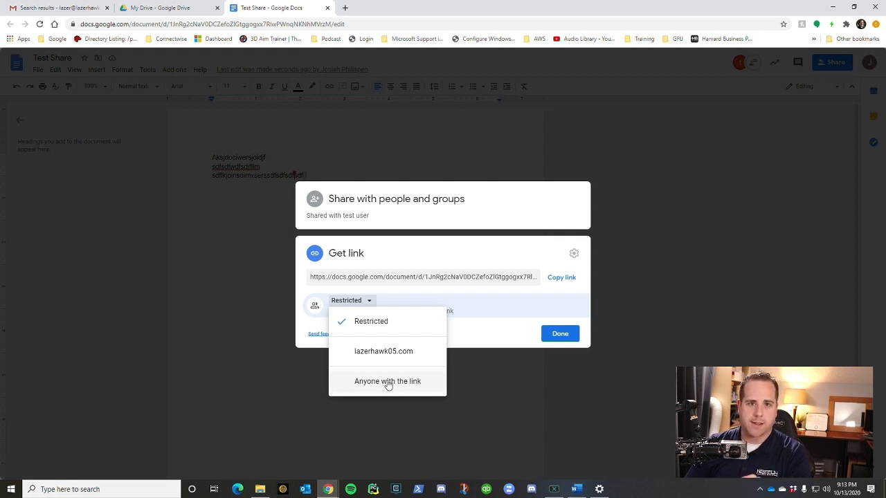
{"action": "left_click", "coordinate": [407, 352]}
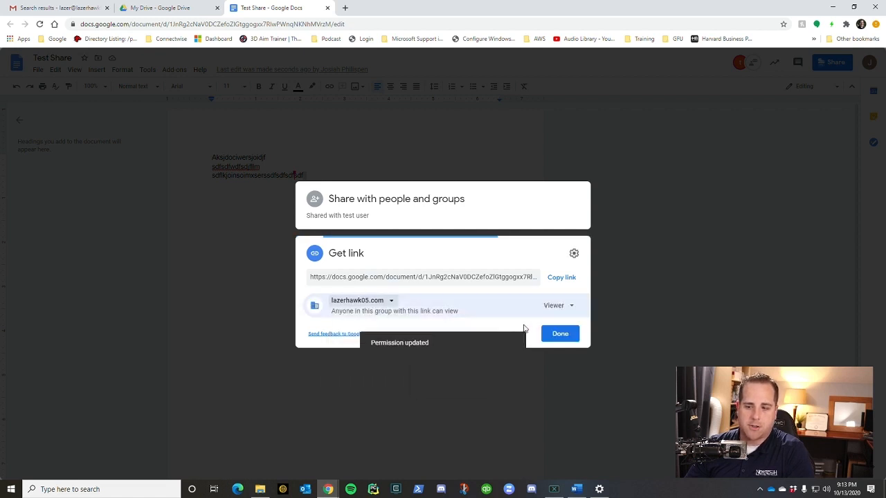
{"action": "left_click", "coordinate": [561, 335]}
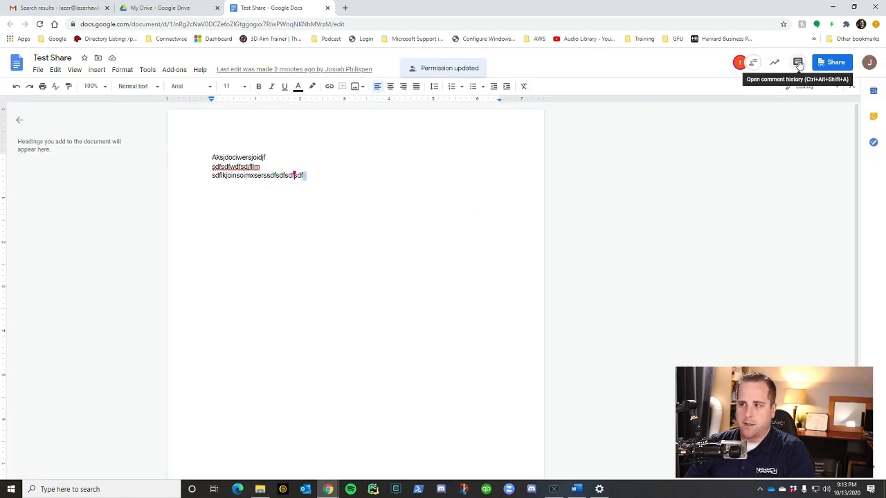
Step: Copy the document's sharing link and check the roles available for people who open it
{"action": "left_click", "coordinate": [830, 64]}
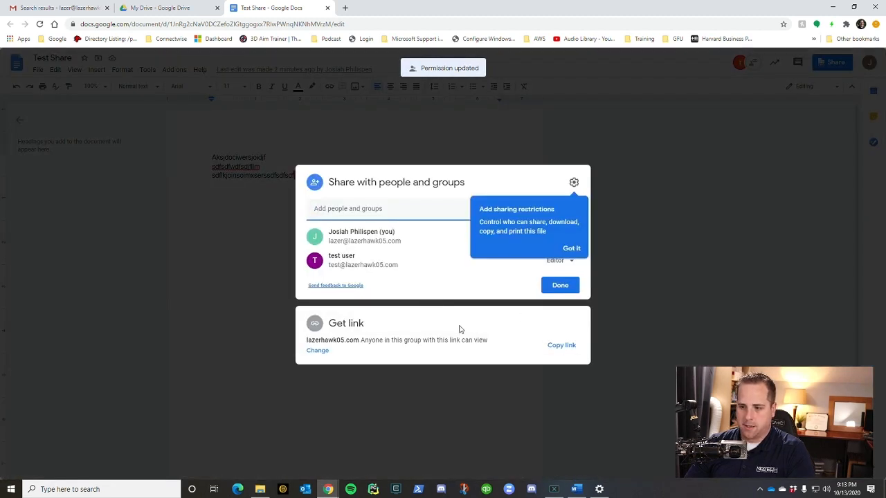
{"action": "left_click", "coordinate": [559, 346]}
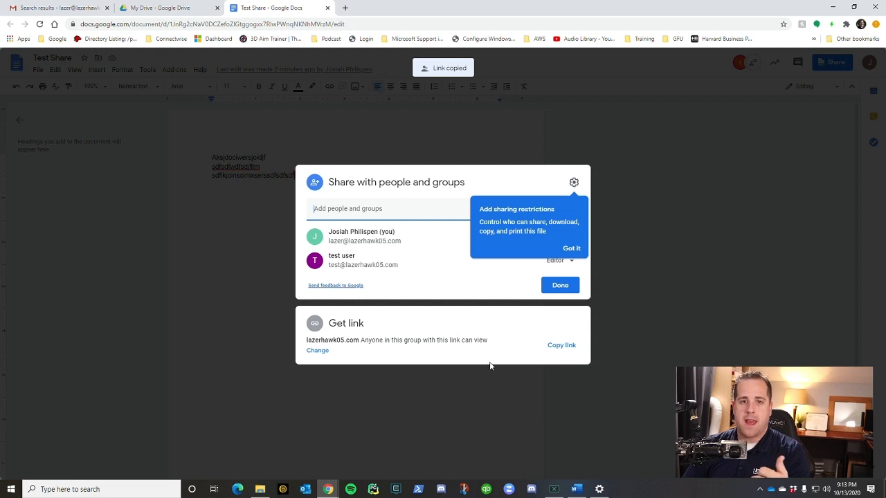
{"action": "left_click", "coordinate": [320, 352]}
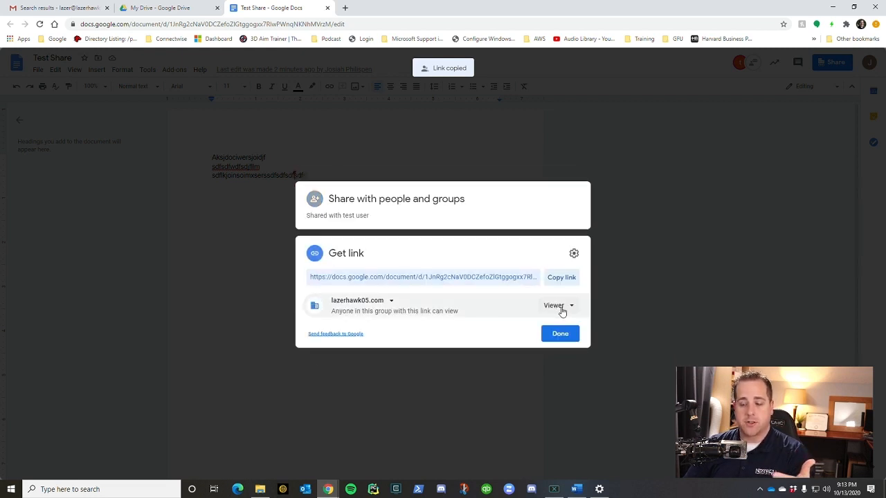
{"action": "left_click", "coordinate": [569, 309]}
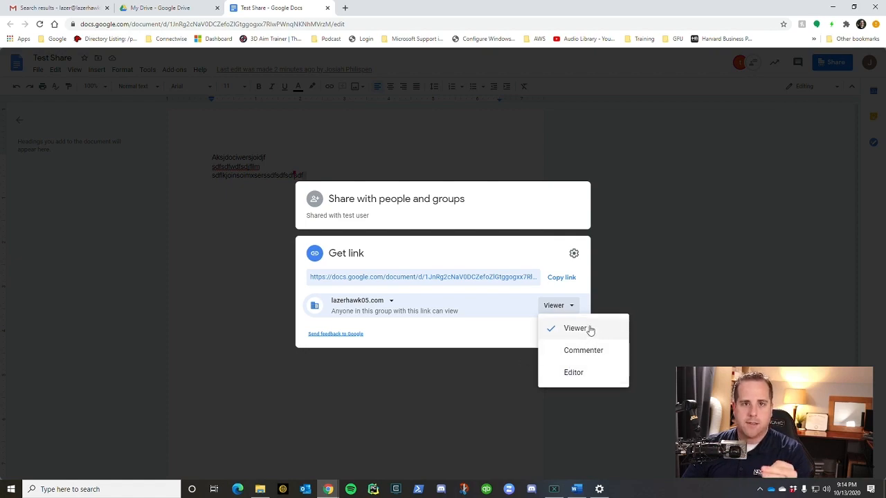
{"action": "left_click", "coordinate": [495, 344]}
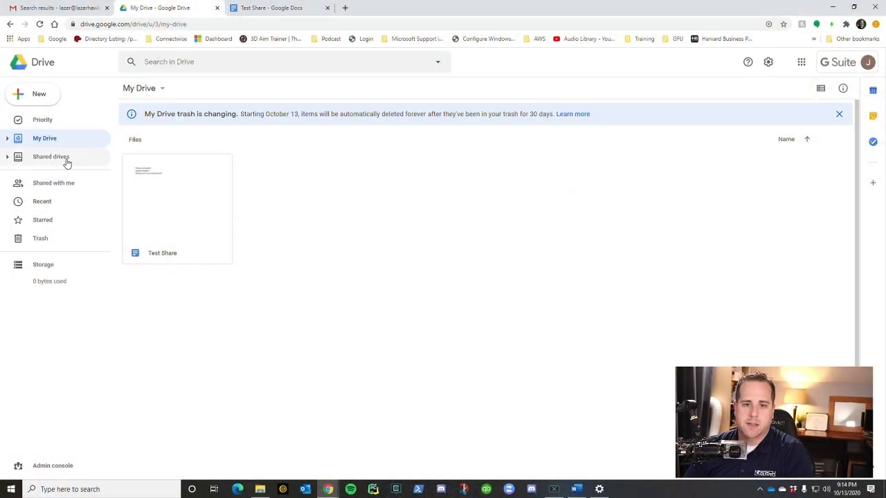
Step: Create a shared drive named "Tech Tips" in Google Drive
{"action": "left_click", "coordinate": [67, 159]}
{"action": "left_click", "coordinate": [496, 210]}
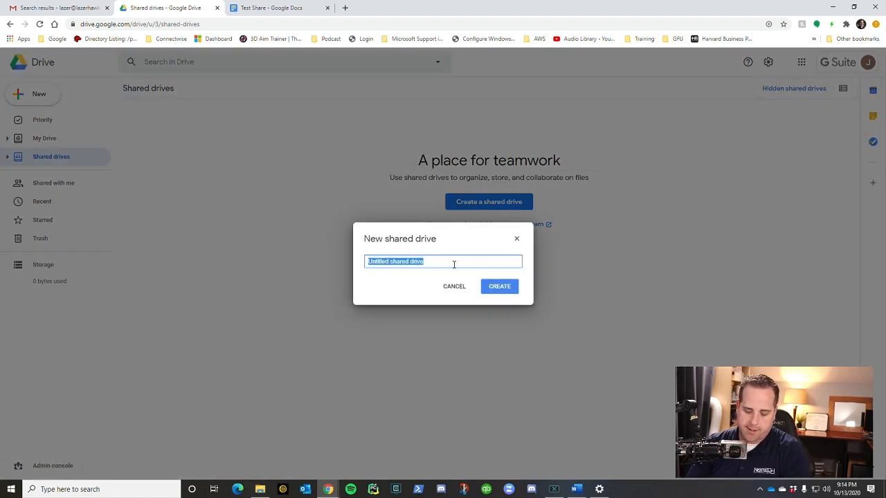
{"action": "type", "text": "N"}
{"action": "type", "text": "Tech Tips"}
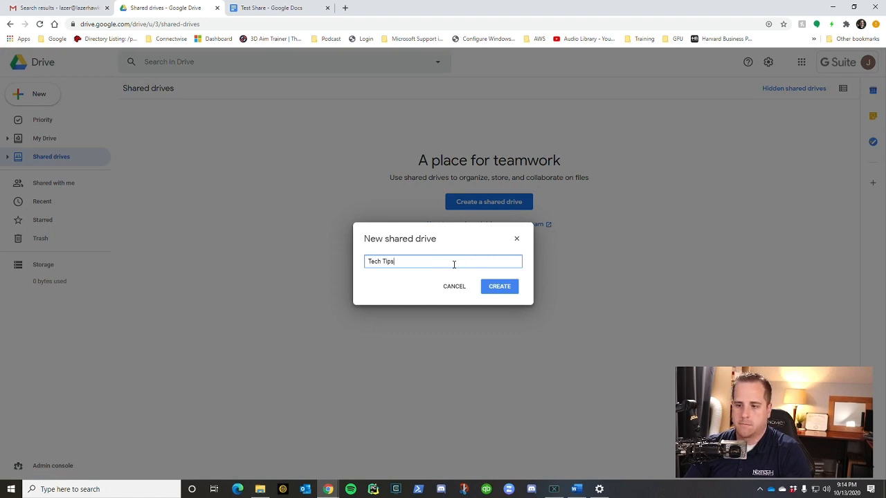
{"action": "left_click", "coordinate": [482, 284]}
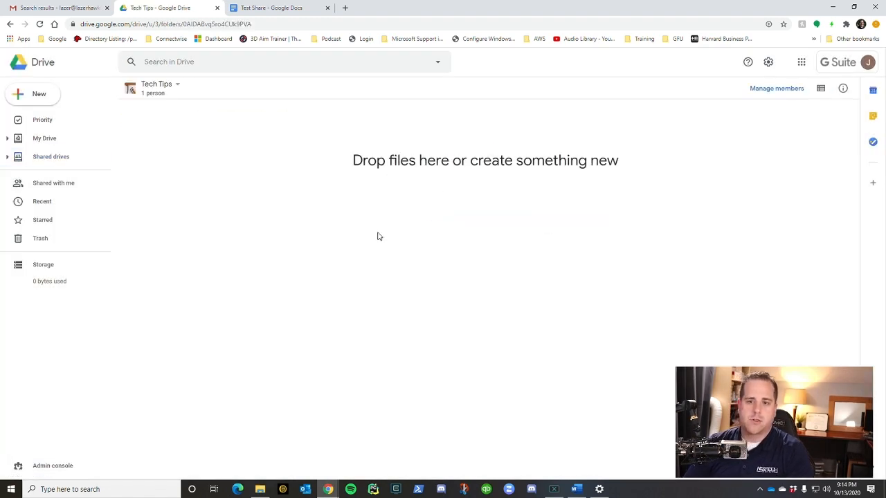
Step: Review the Tech Tips shared drive's options and the member roles offered for the test user, without adding the user
{"action": "left_click", "coordinate": [178, 84]}
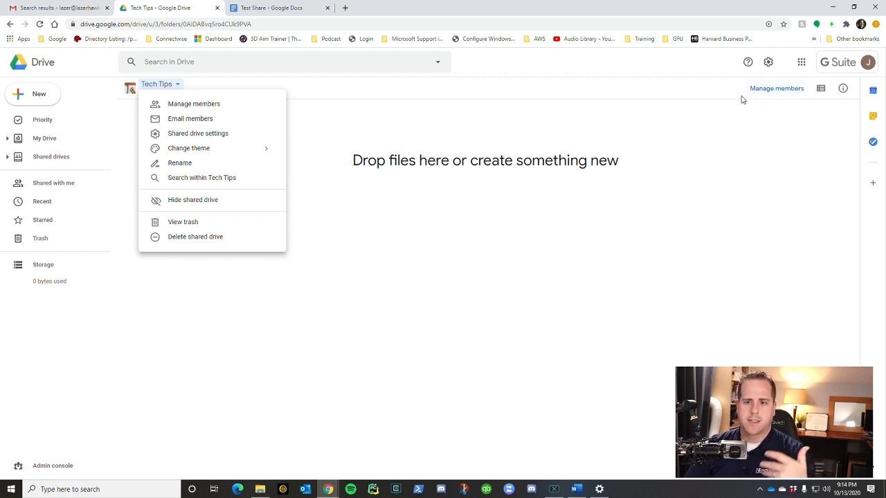
{"action": "left_click", "coordinate": [771, 86]}
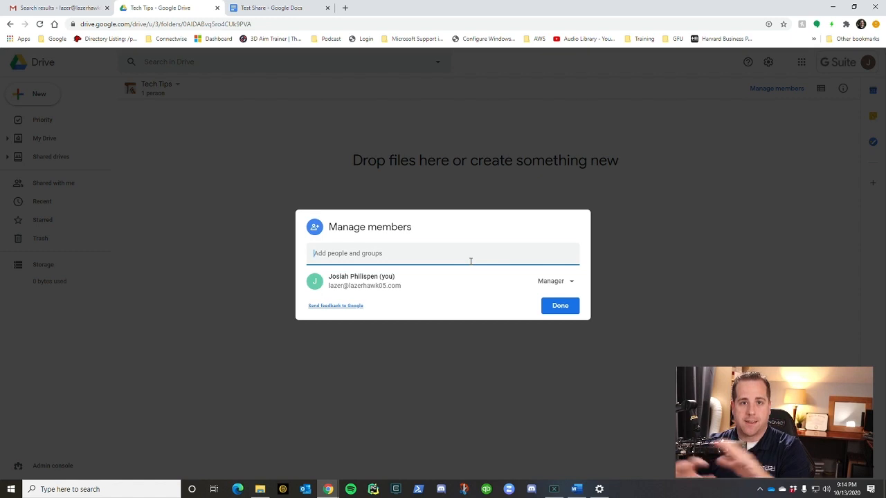
{"action": "left_click", "coordinate": [397, 256]}
{"action": "type", "text": "test"}
{"action": "left_click", "coordinate": [408, 279]}
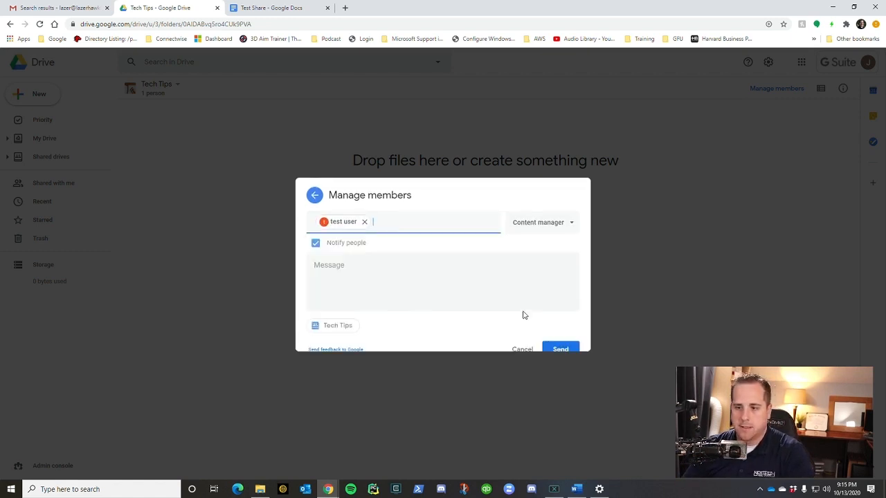
{"action": "left_click", "coordinate": [554, 219]}
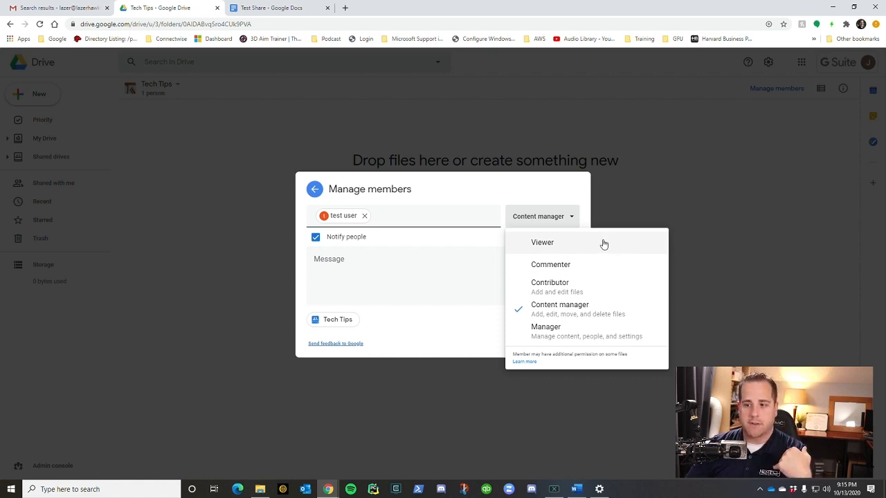
{"action": "left_click", "coordinate": [453, 338]}
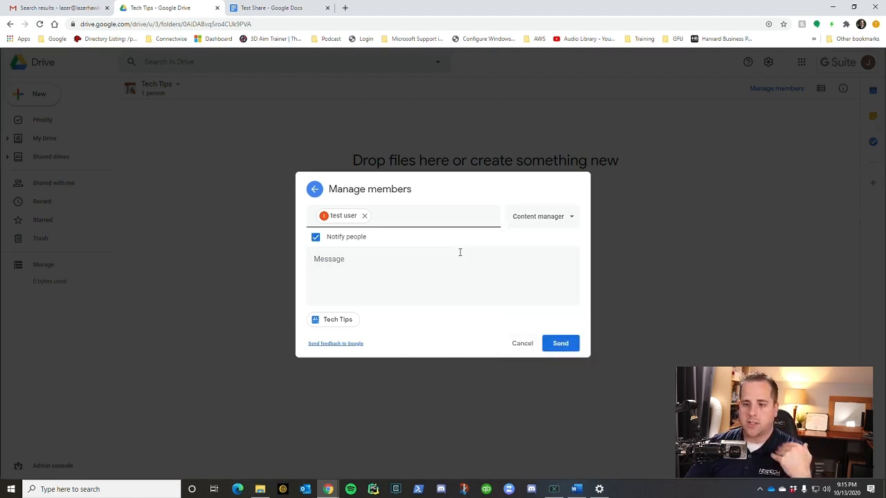
{"action": "left_click", "coordinate": [512, 342]}
{"action": "left_click", "coordinate": [545, 306]}
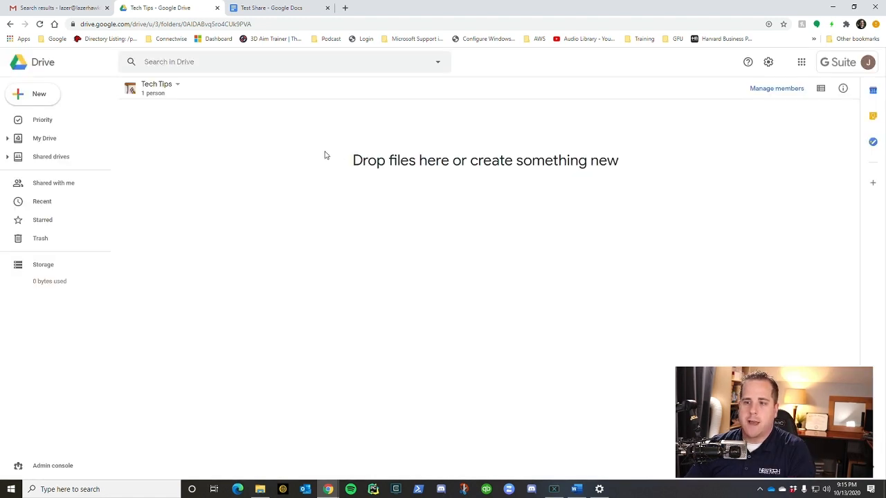
Step: Create a folder named "test folder" in the Tech Tips shared drive
{"action": "right_click", "coordinate": [315, 155]}
{"action": "left_click", "coordinate": [346, 167]}
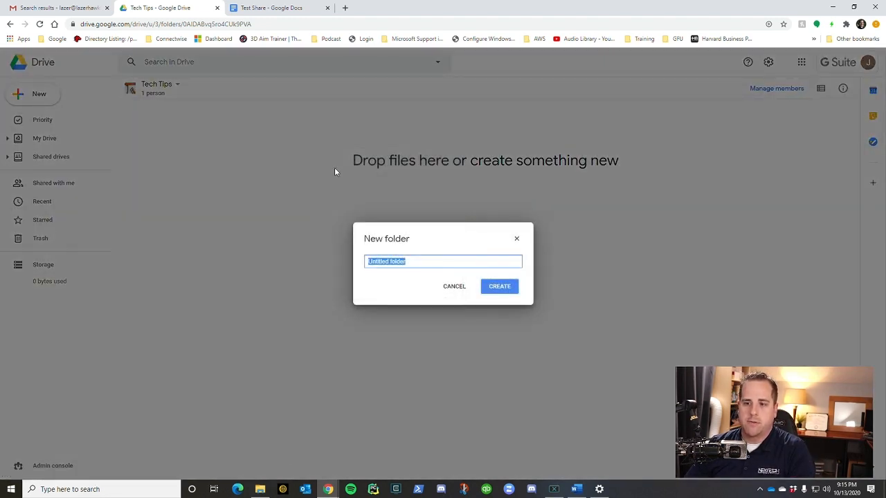
{"action": "type", "text": "test folder"}
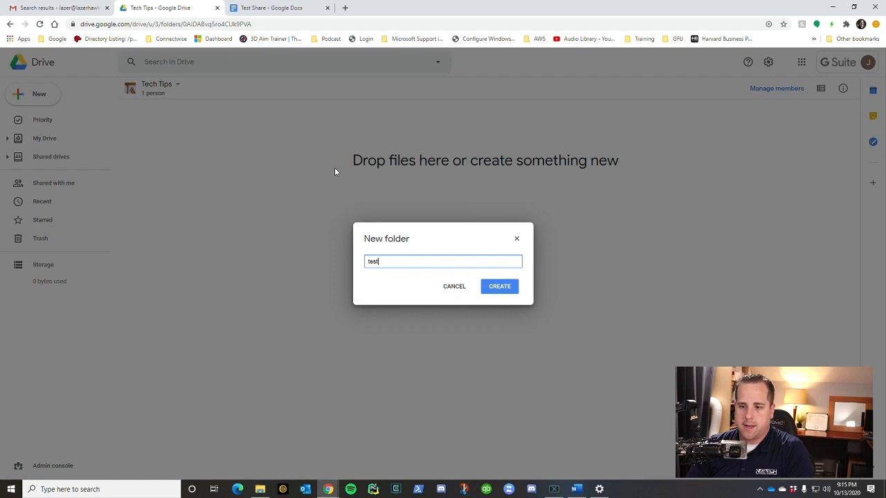
{"action": "key", "text": "Return"}
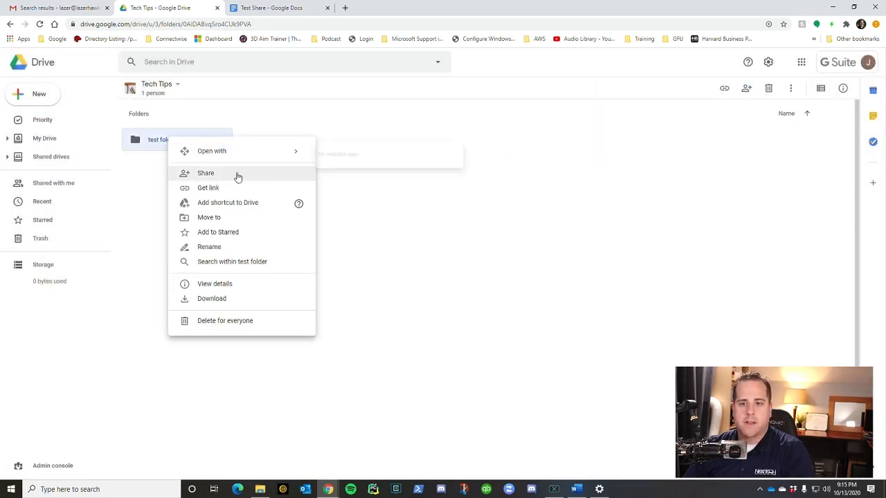
Step: Share the test folder with the test user as Content manager and send the notification
{"action": "left_click", "coordinate": [237, 175]}
{"action": "left_click", "coordinate": [419, 219]}
{"action": "type", "text": "test user"}
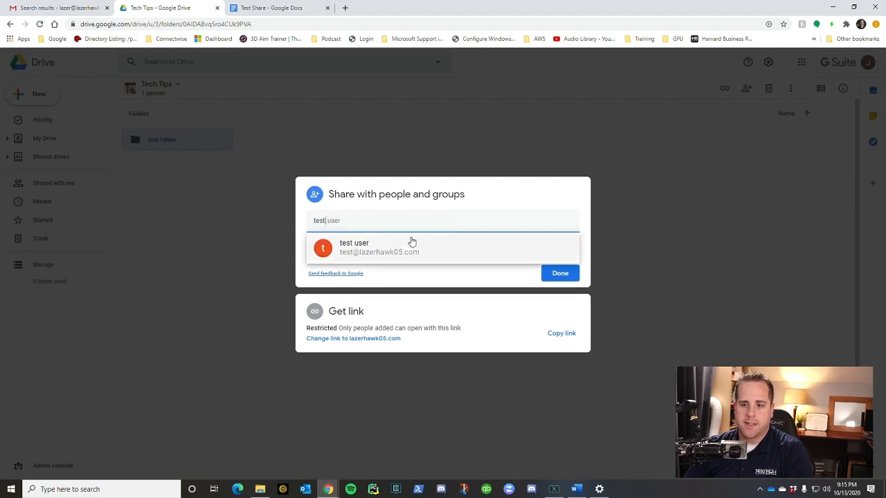
{"action": "left_click", "coordinate": [411, 242]}
{"action": "left_click", "coordinate": [543, 214]}
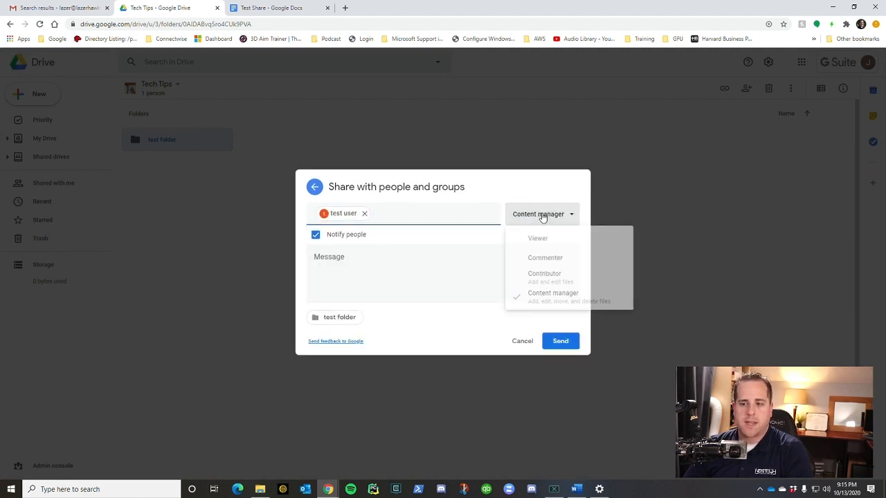
{"action": "left_click", "coordinate": [559, 308]}
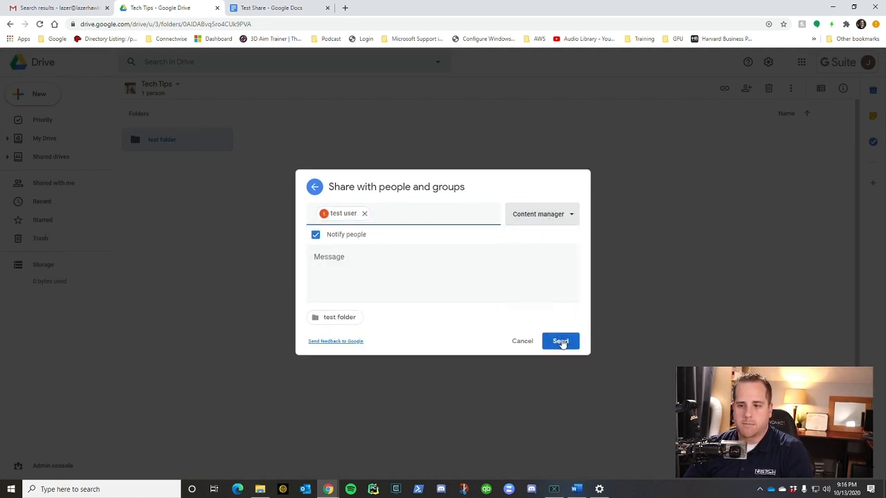
{"action": "left_click", "coordinate": [562, 341]}
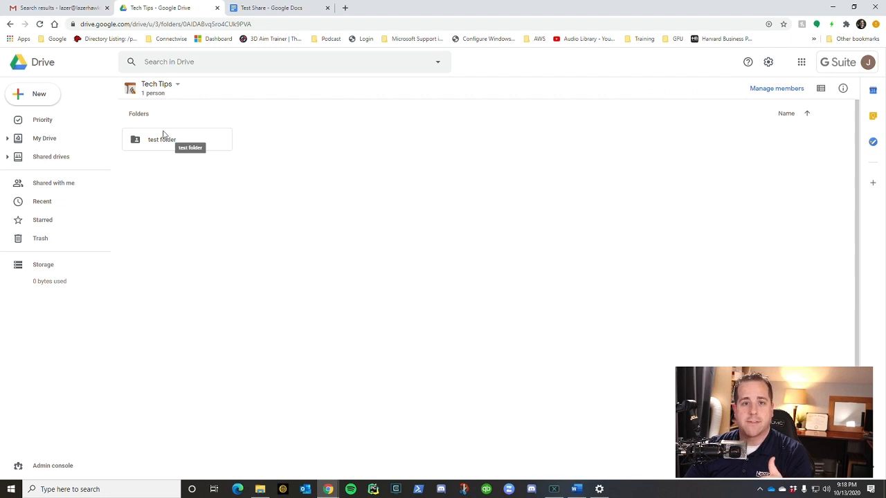
Step: Add the test user to the Tech Tips shared drive's members as a Viewer and send the notification
{"action": "left_click", "coordinate": [757, 92]}
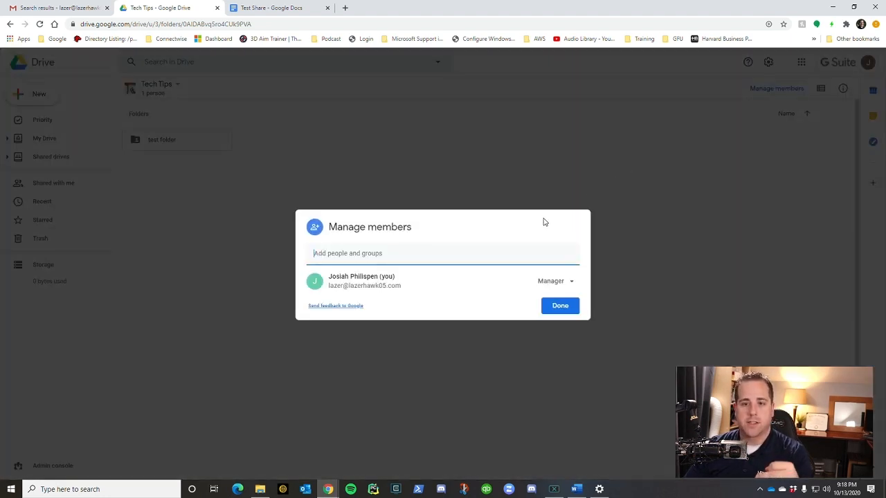
{"action": "left_click", "coordinate": [432, 253]}
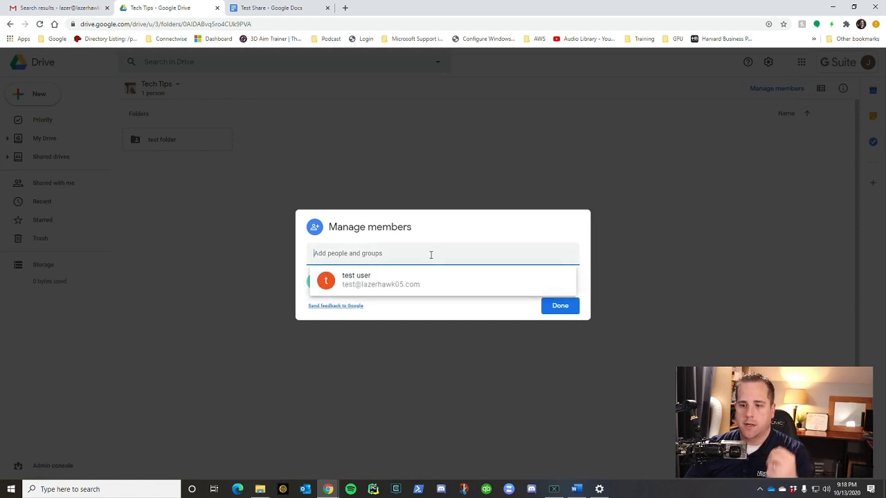
{"action": "left_click", "coordinate": [469, 285]}
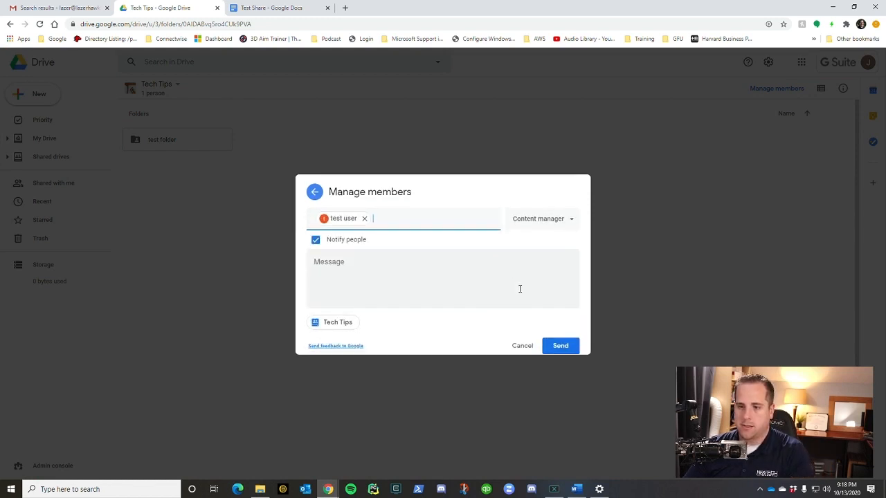
{"action": "left_click", "coordinate": [546, 221]}
{"action": "left_click", "coordinate": [544, 247]}
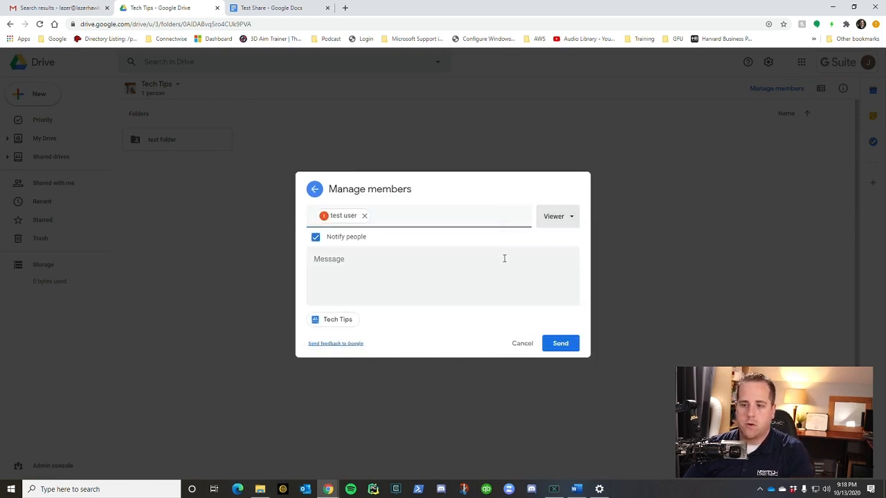
{"action": "left_click", "coordinate": [560, 344]}
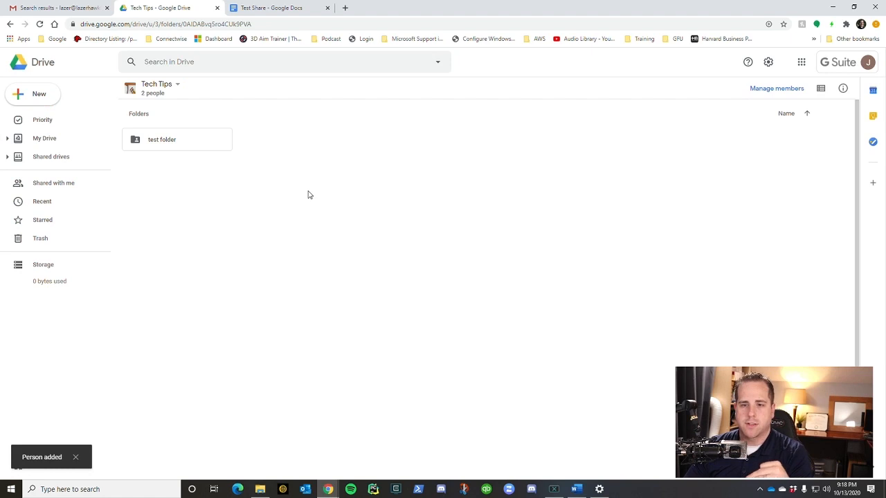
Step: Create a second folder named "not for test" in the Tech Tips shared drive
{"action": "right_click", "coordinate": [306, 194]}
{"action": "left_click", "coordinate": [323, 205]}
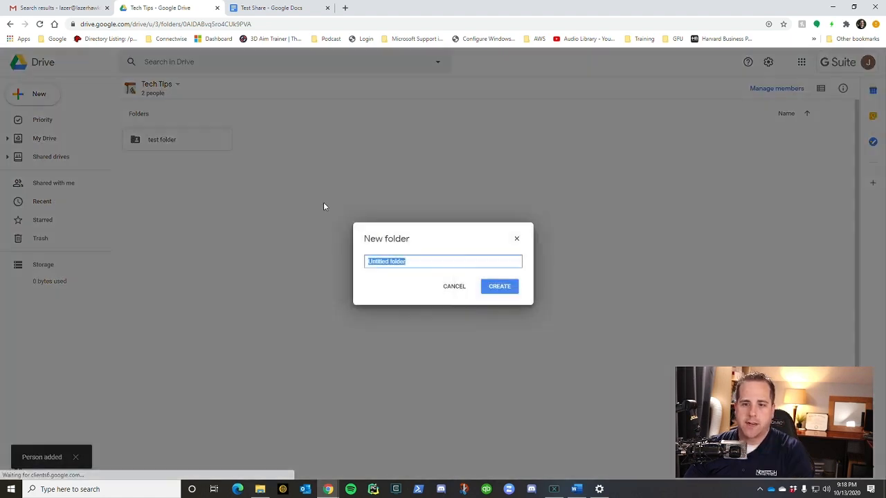
{"action": "type", "text": "test folder"}
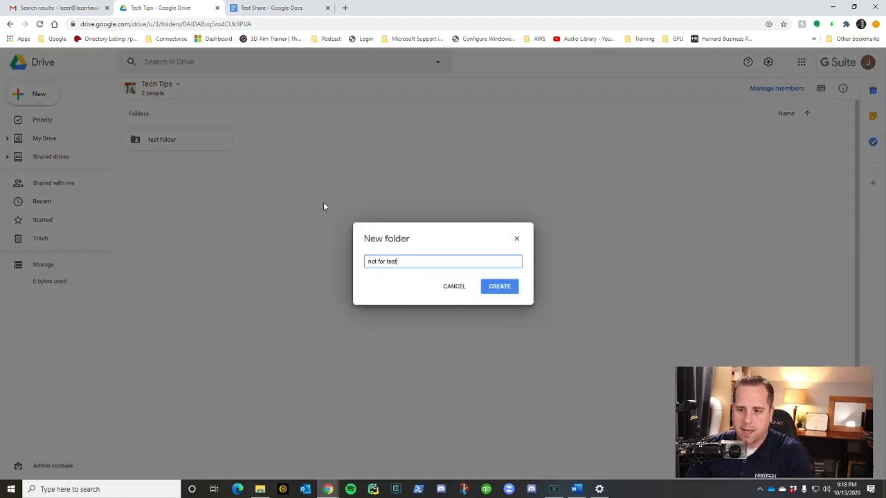
{"action": "key", "text": "Return"}
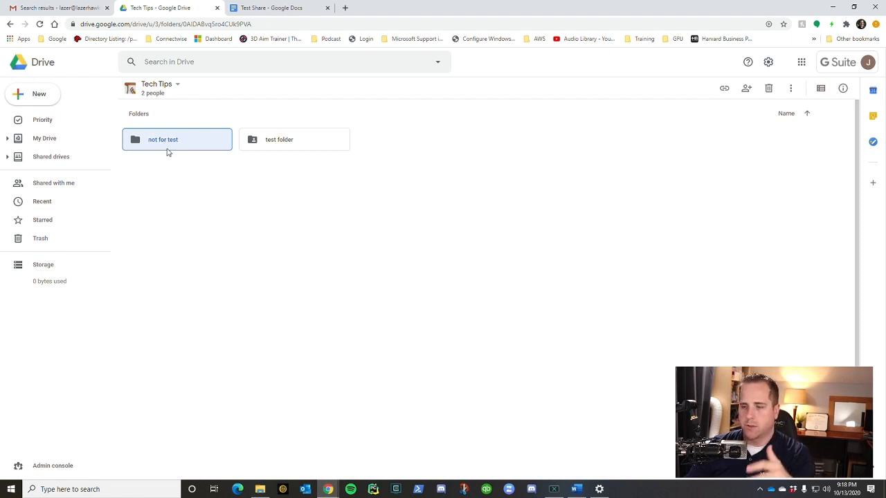
{"action": "left_click", "coordinate": [292, 143]}
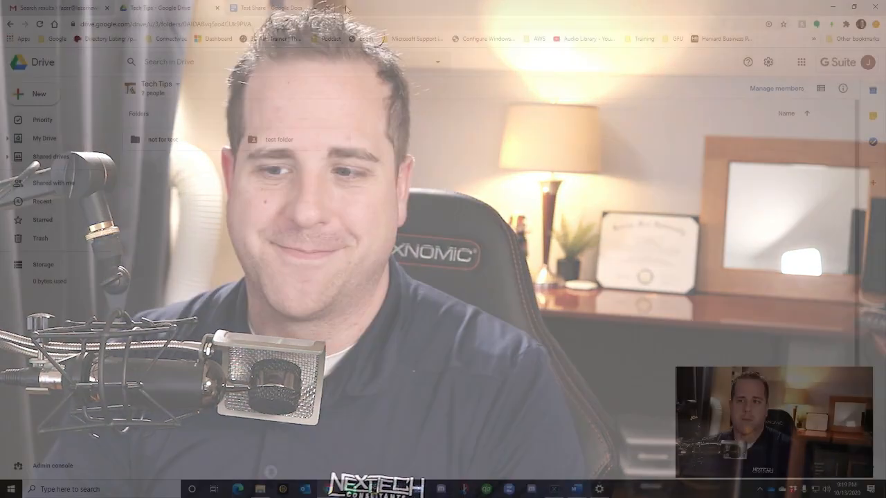
{"action": "left_click", "coordinate": [343, 7]}
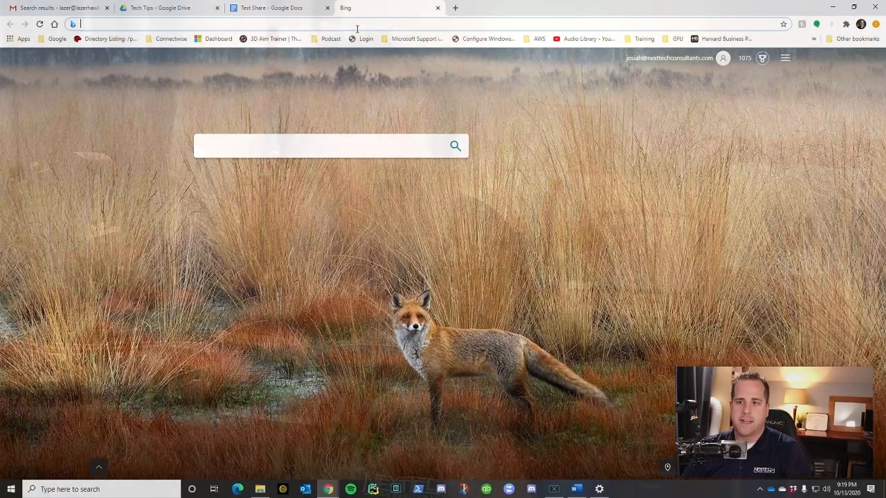
{"action": "type", "text": "https://support.google.com/a/answer/7491144?hl=en"}
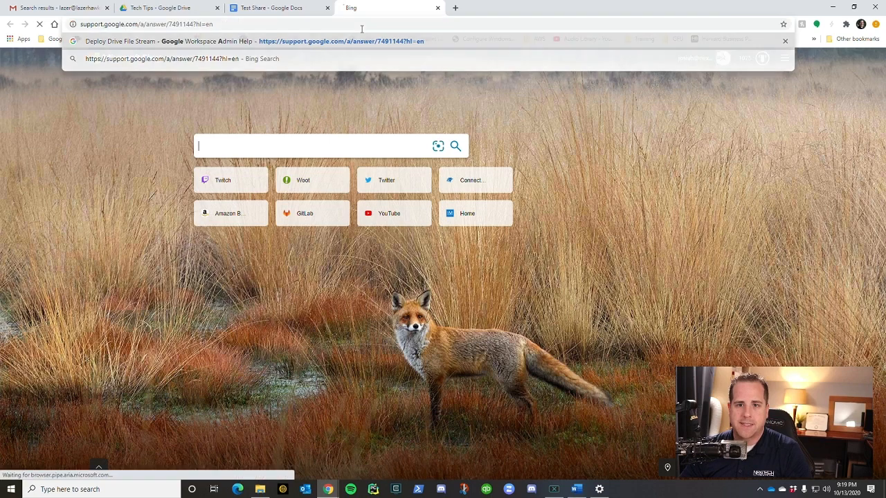
{"action": "key", "text": "Return"}
{"action": "scroll", "coordinate": [307, 234], "scroll_direction": "down", "scroll_amount": 1}
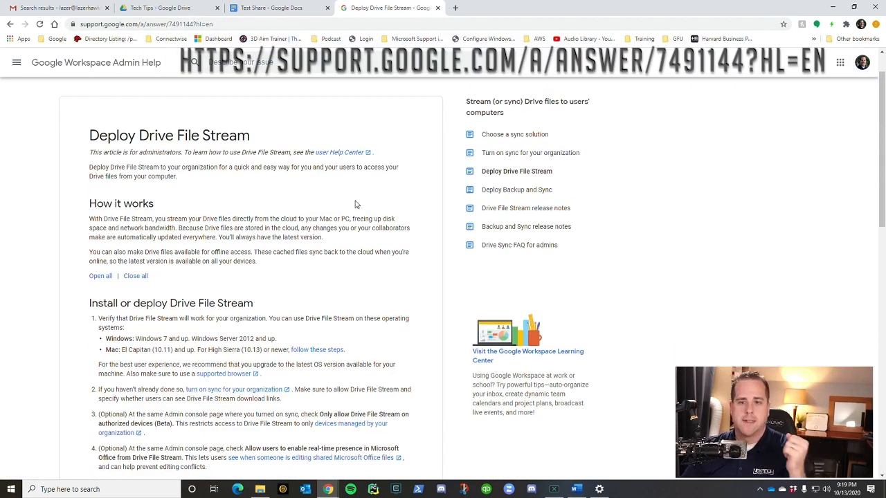
{"action": "scroll", "coordinate": [323, 312], "scroll_direction": "down", "scroll_amount": 5}
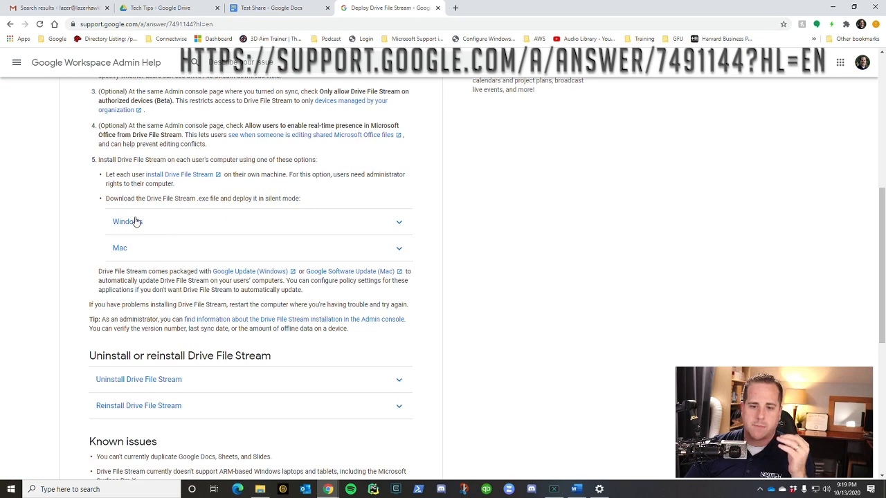
{"action": "left_click", "coordinate": [148, 229]}
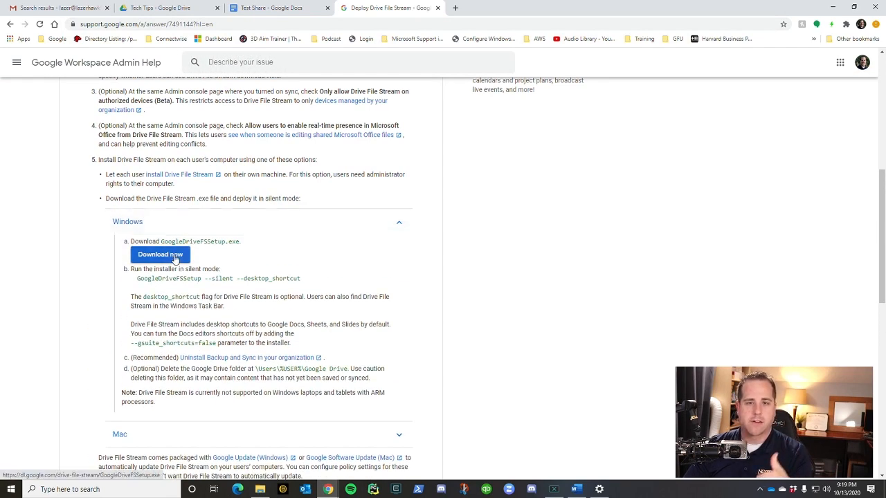
{"action": "left_click", "coordinate": [175, 258]}
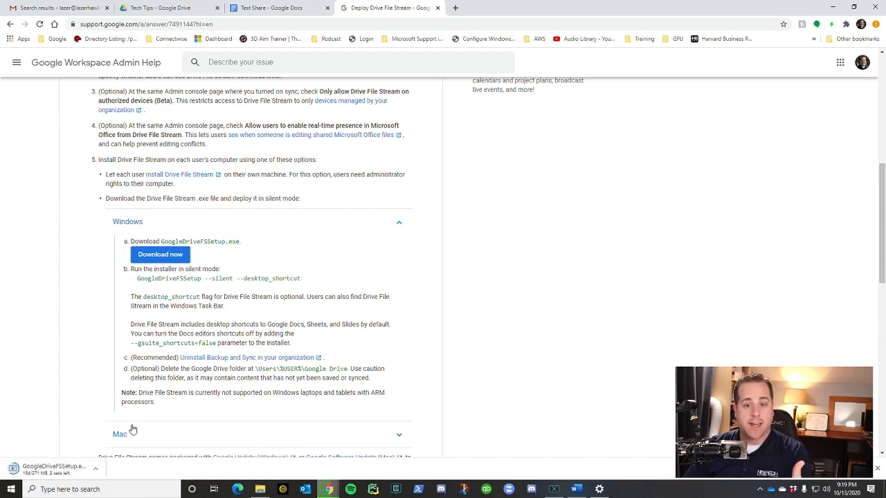
Step: Switch to File Explorer, open Shared drives on Google Drive File Stream (G:), and check the Marketing drive's Drive File Stream availability options
{"action": "left_click", "coordinate": [260, 490]}
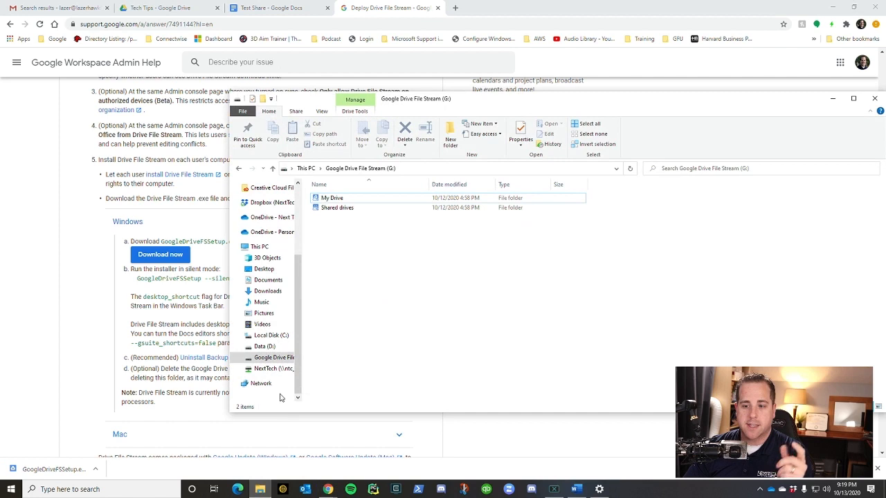
{"action": "double_click", "coordinate": [341, 209]}
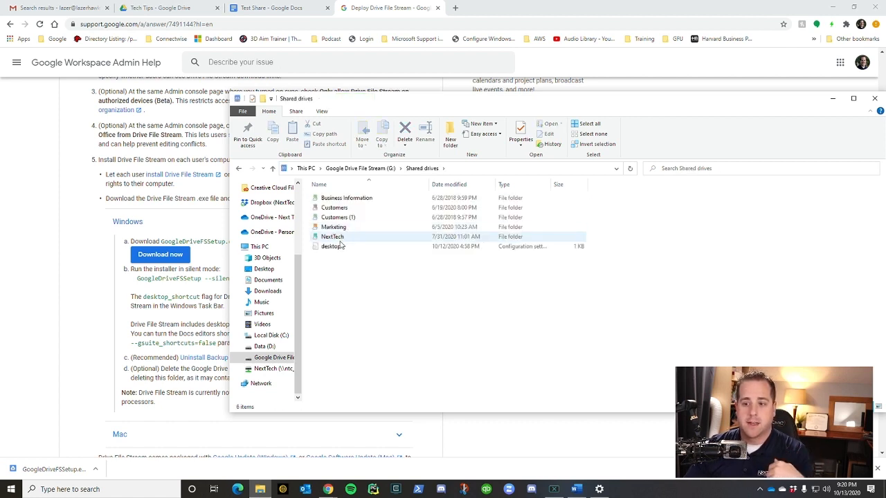
{"action": "right_click", "coordinate": [337, 229]}
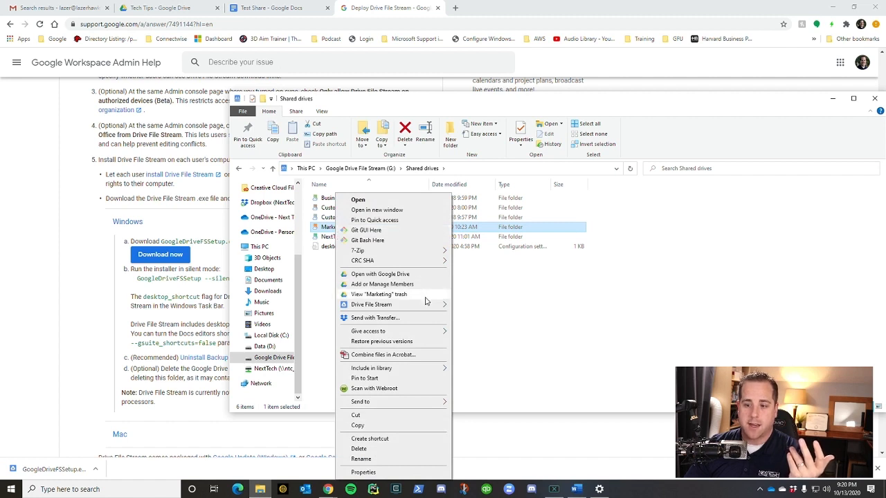
{"action": "mouse_move", "coordinate": [430, 306]}
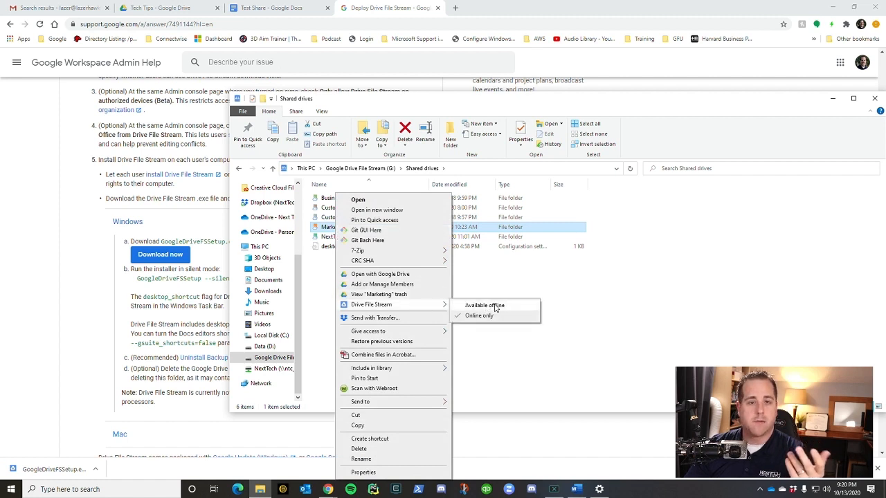